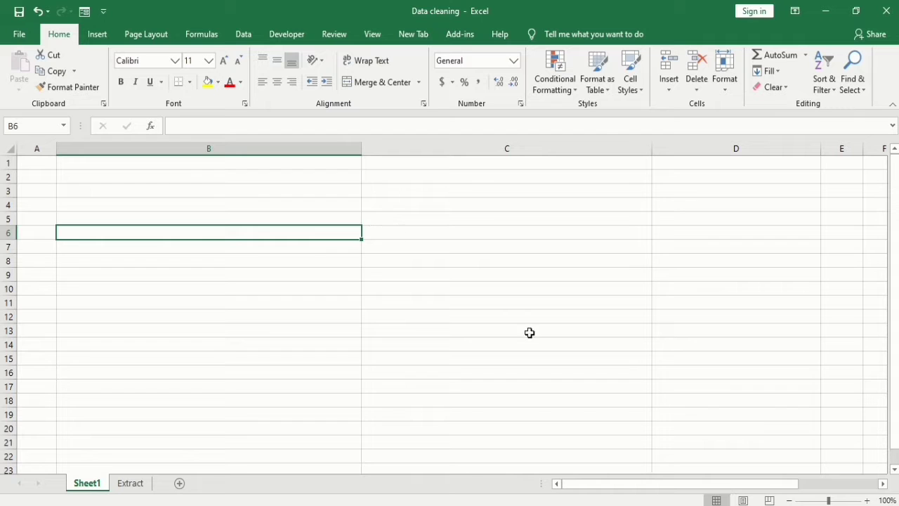
# - Copy all the text from the pro file in Notepad and paste it into Excel's Sheet1 starting at cell B3
pyautogui.click(482, 504)
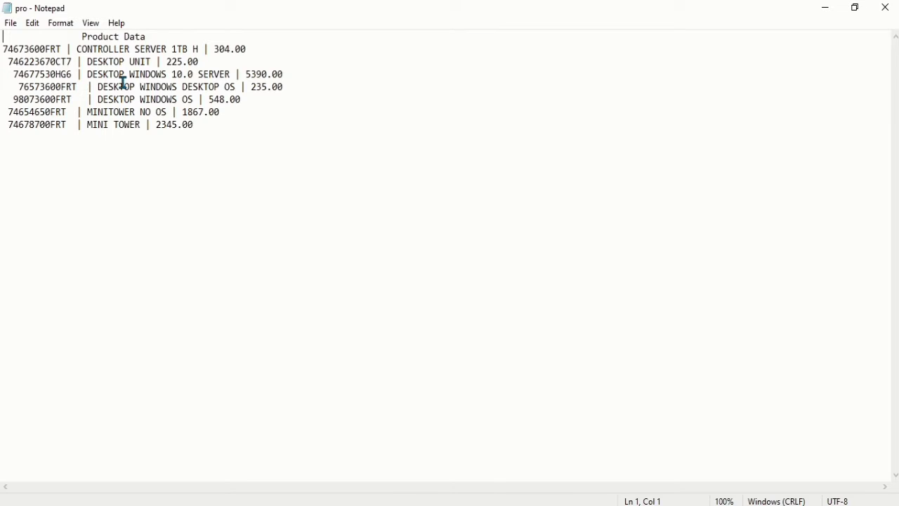
pyautogui.moveTo(219, 136); pyautogui.dragTo(2, 37)
pyautogui.hotkey('ctrl', 'c')
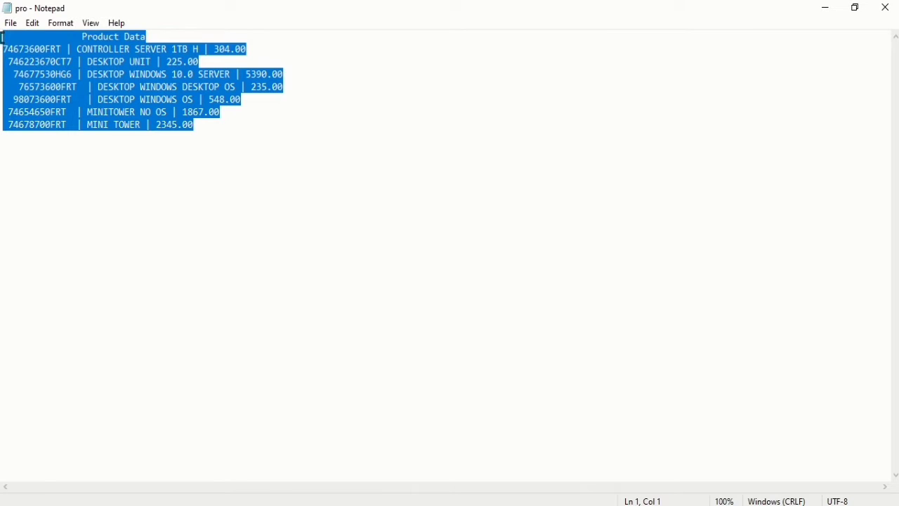
pyautogui.click(552, 505)
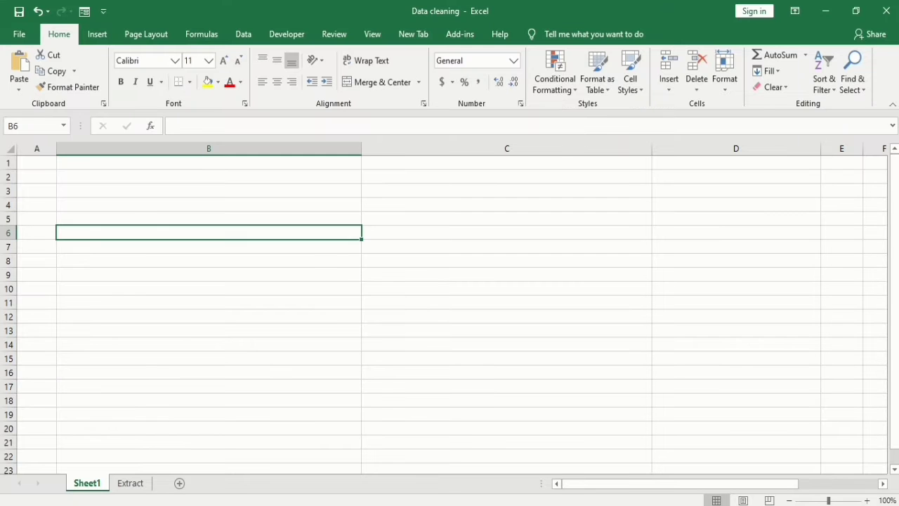
pyautogui.click(116, 189)
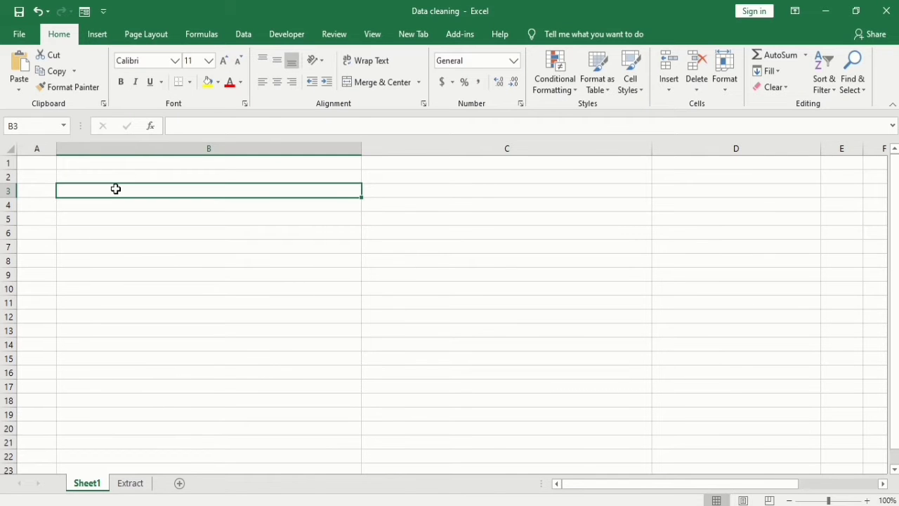
pyautogui.hotkey('ctrl', 'v')
pyautogui.click(176, 218)
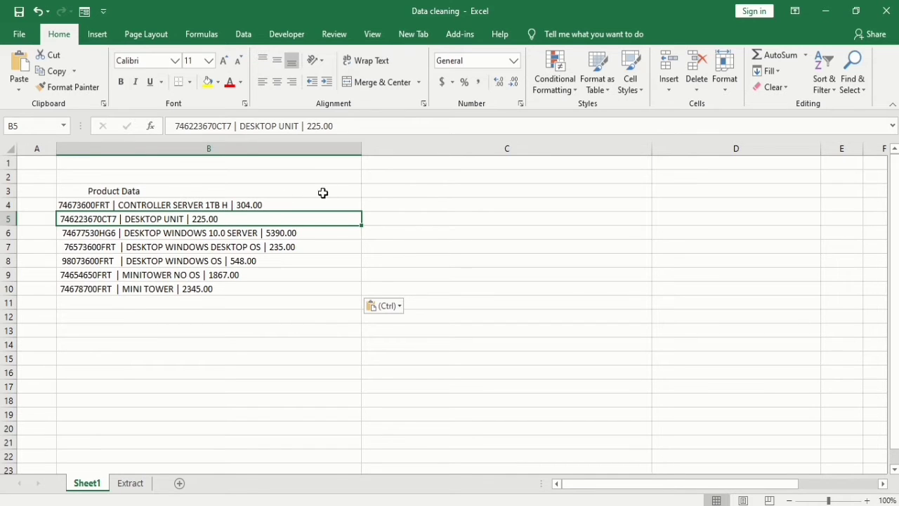
# - Make the Product Data heading in B3 bold and enter the heading "Data Cleaning" in C3
pyautogui.click(234, 192)
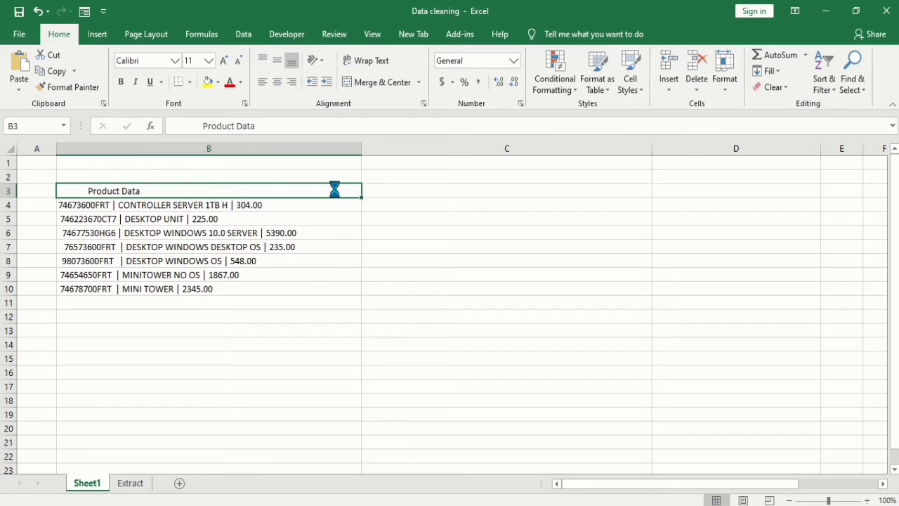
pyautogui.hotkey('ctrl', 'b')
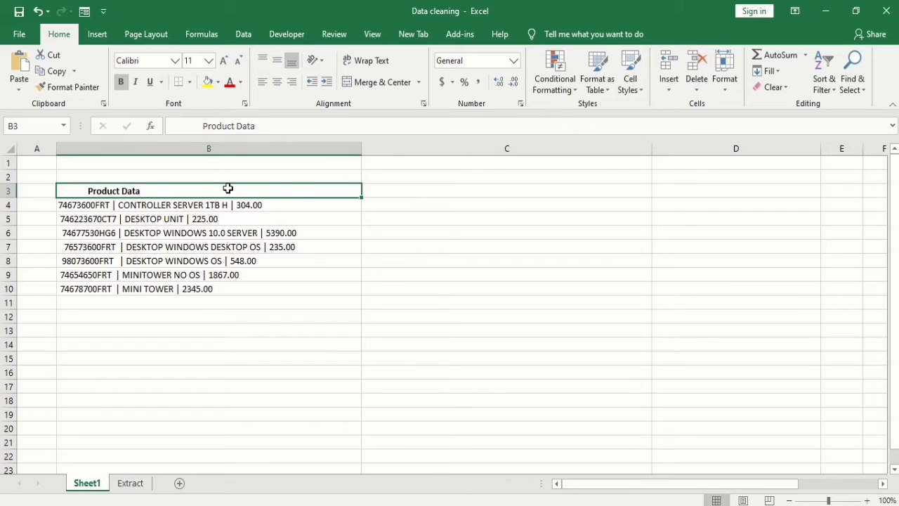
pyautogui.click(415, 192)
pyautogui.write('Data')
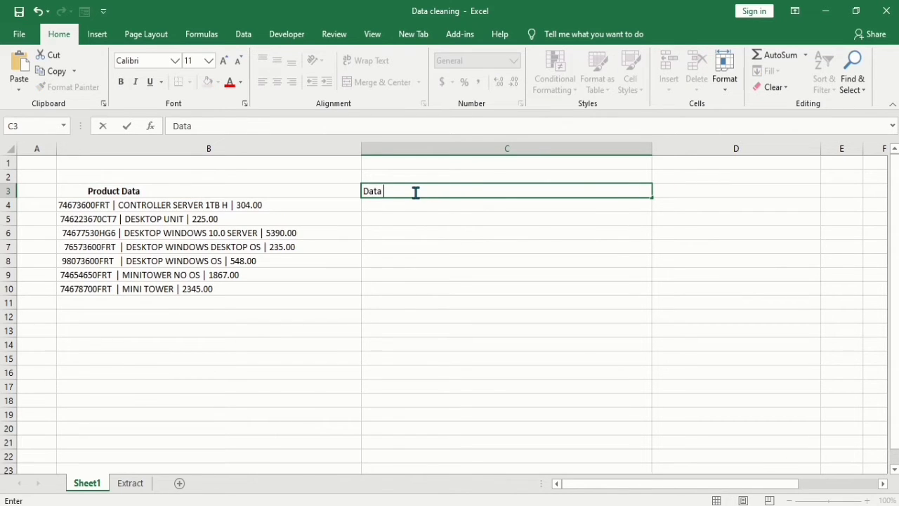
pyautogui.write(' Cleaning')
# - Enter the formula =TRIM(CLEAN(B4)) in cell C4 to strip extra spaces and nonprintable characters
pyautogui.click(425, 203)
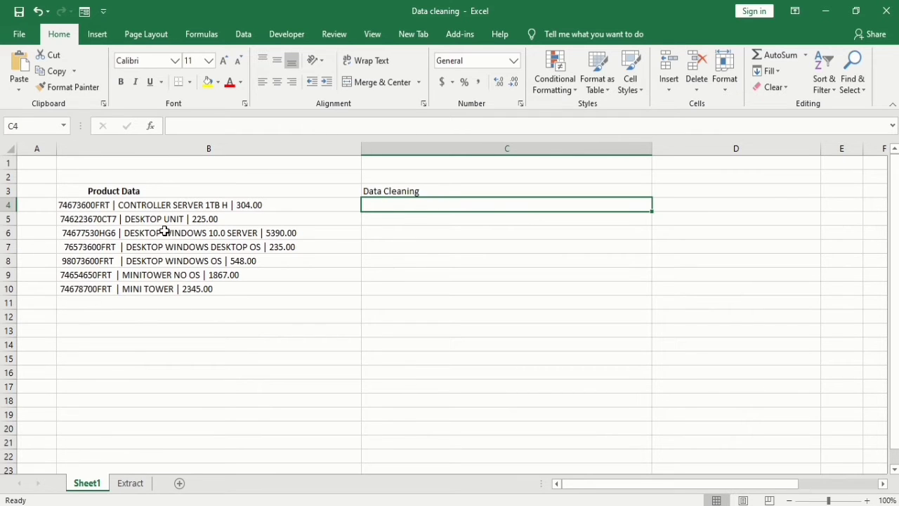
pyautogui.write('=')
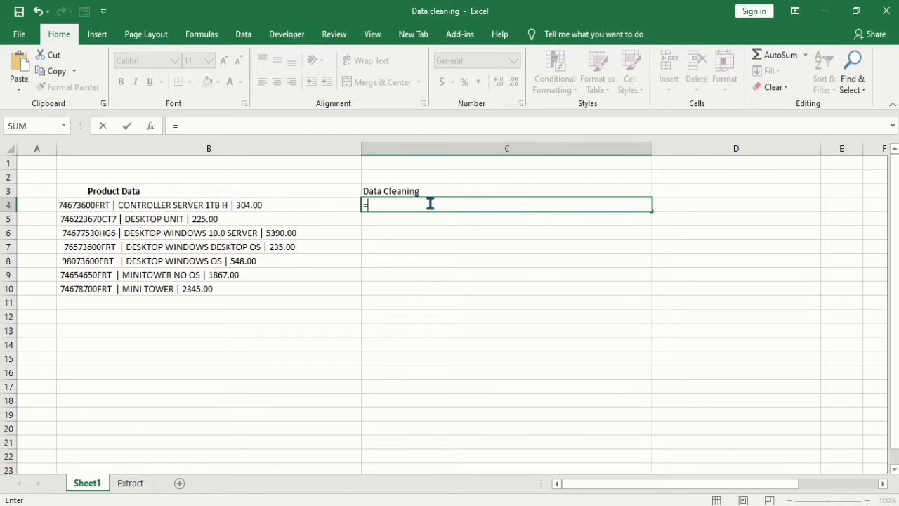
pyautogui.write('trin')
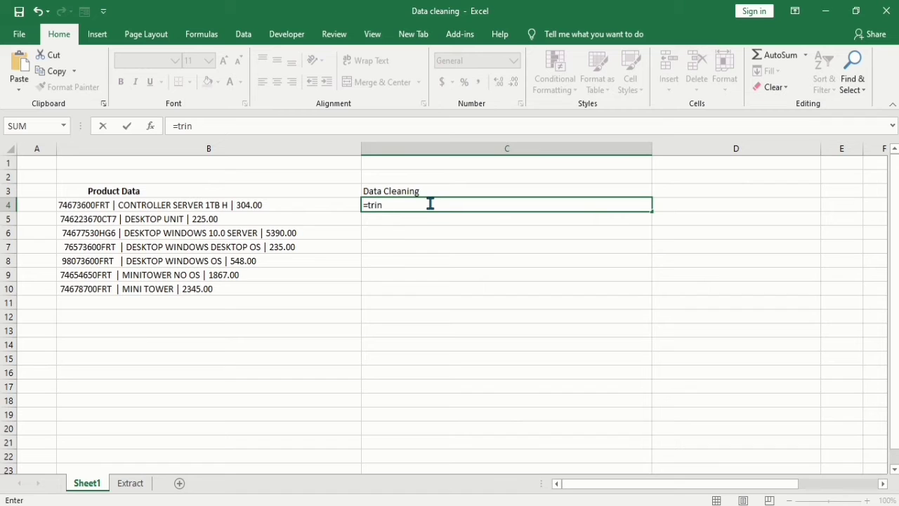
pyautogui.press('BackSpace')
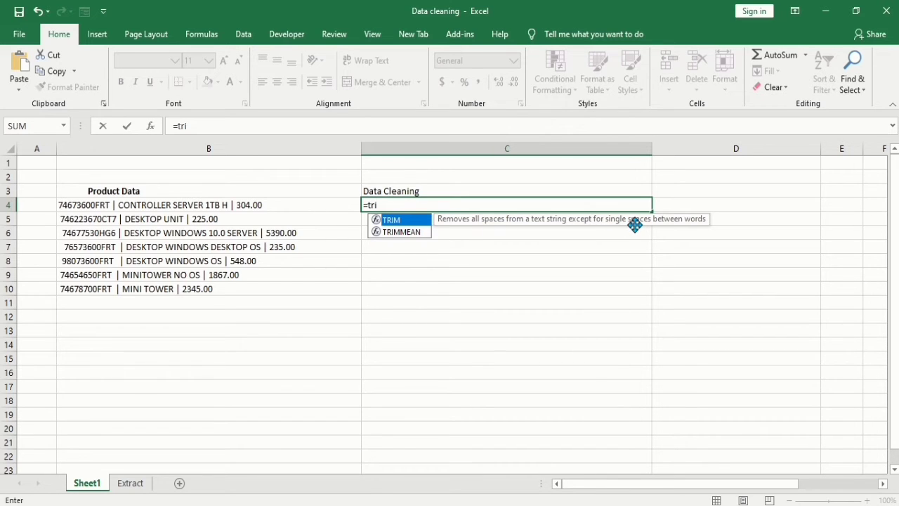
pyautogui.press('Tab')
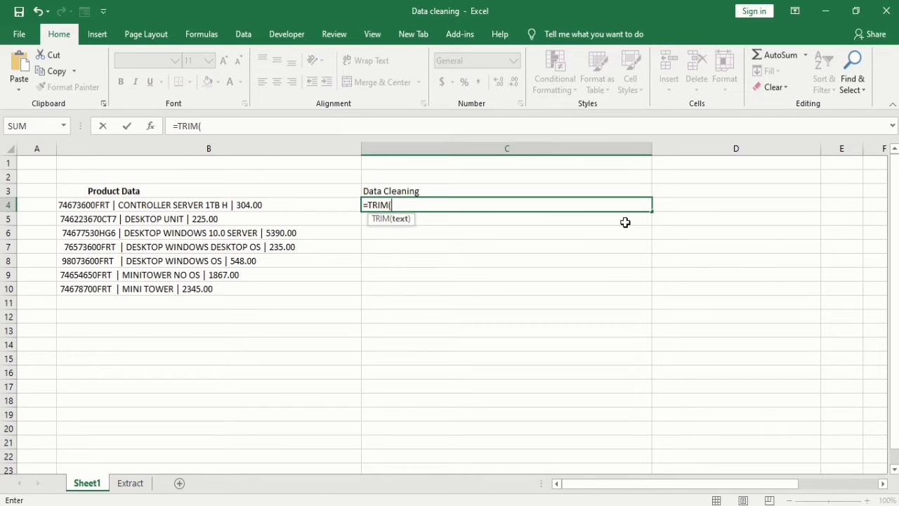
pyautogui.write('cle')
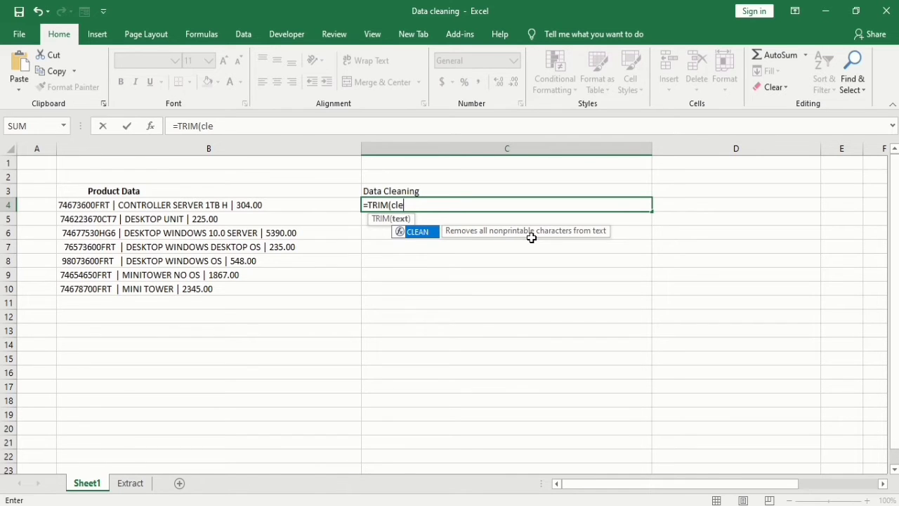
pyautogui.press('Tab')
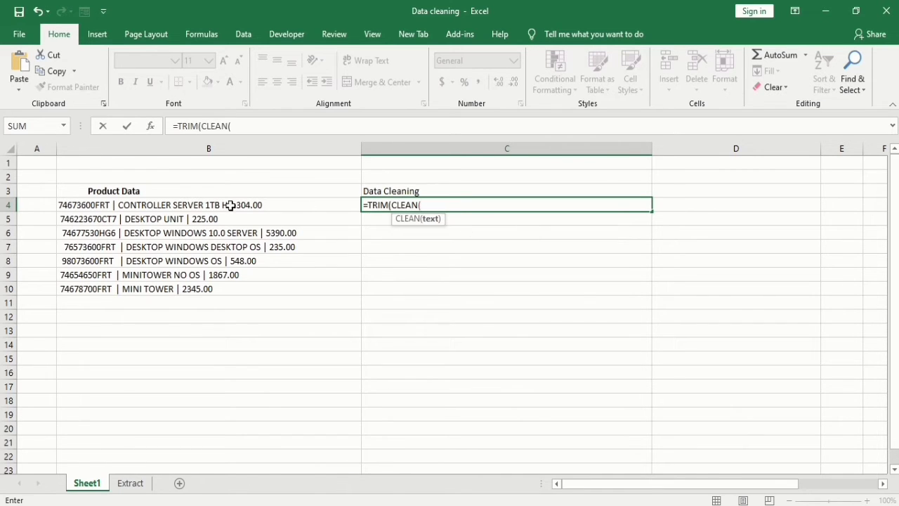
pyautogui.click(198, 203)
pyautogui.write('))')
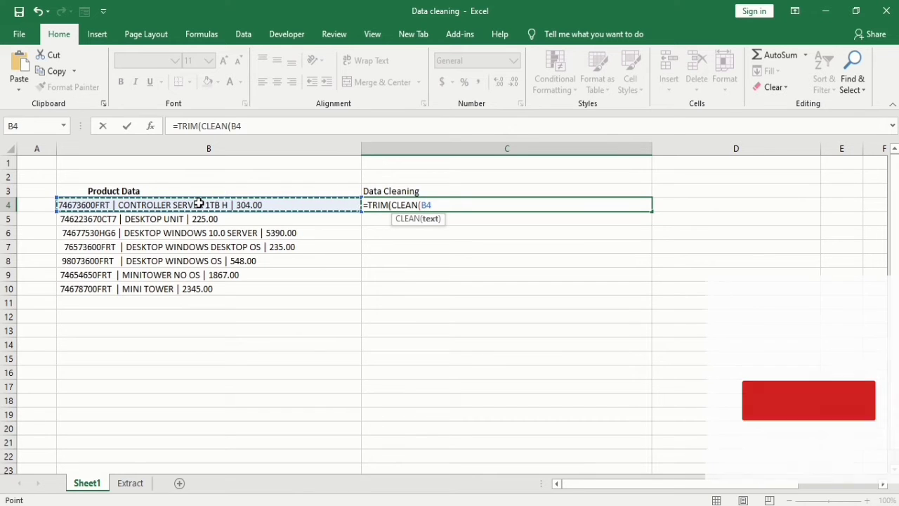
pyautogui.press('Return')
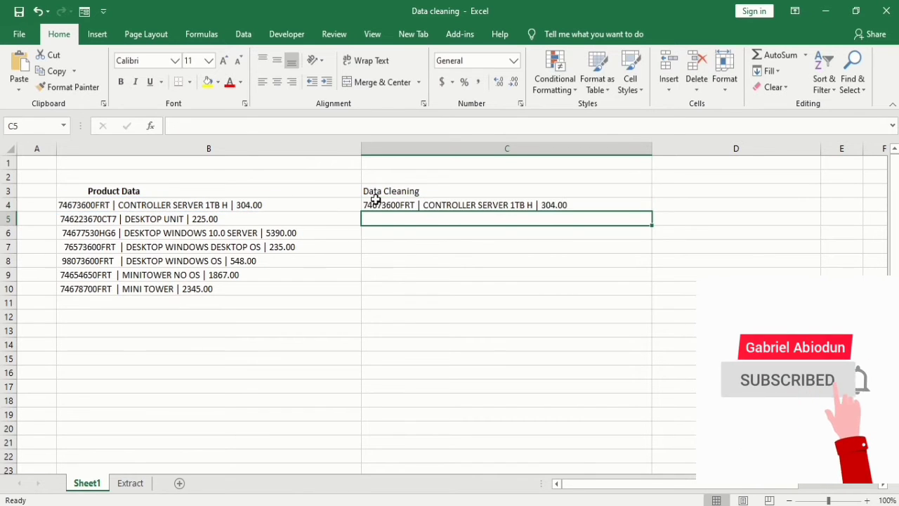
# - Fill the cleaning formula in C4 down through C10
pyautogui.click(396, 203)
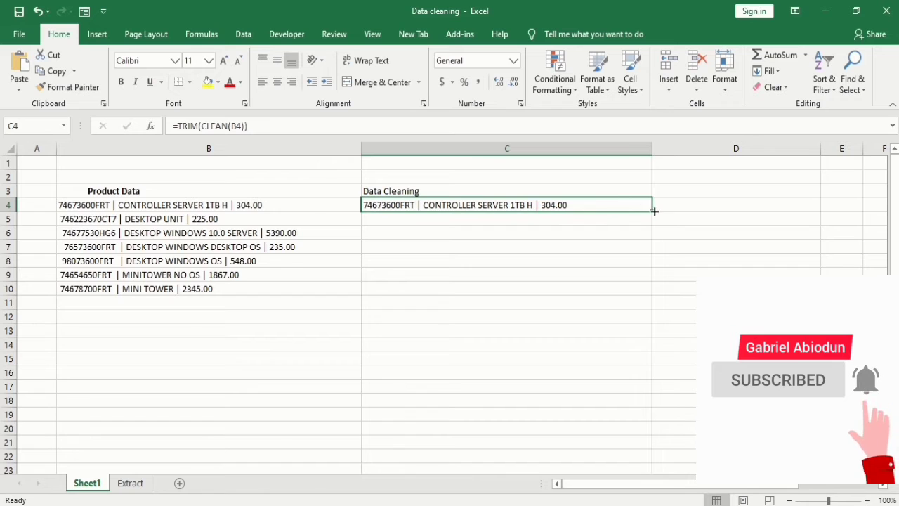
pyautogui.moveTo(652, 212); pyautogui.dragTo(646, 297)
pyautogui.click(487, 261)
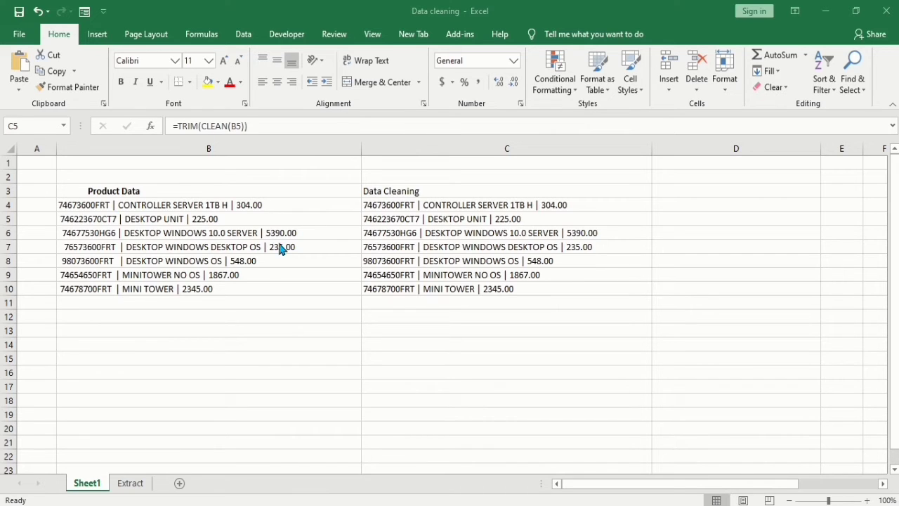
# - Replace the formulas in C4:C10 with their values by copying the range and pasting values only in place
pyautogui.click(396, 203)
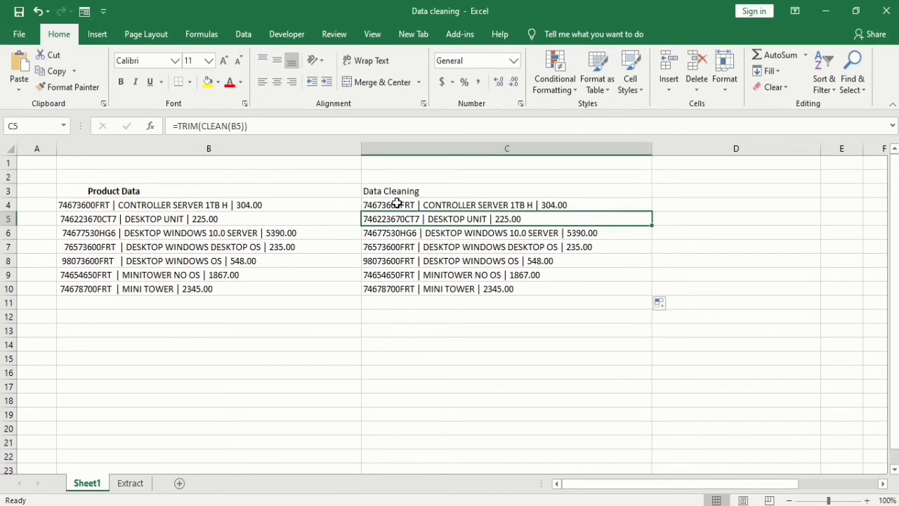
pyautogui.click(406, 203)
pyautogui.moveTo(407, 205); pyautogui.dragTo(416, 288)
pyautogui.hotkey('ctrl', 'c')
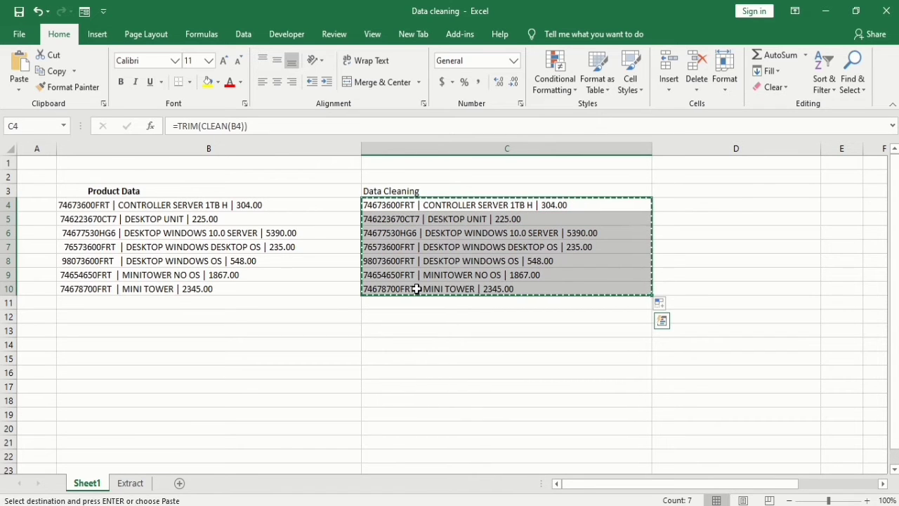
pyautogui.rightClick(464, 223)
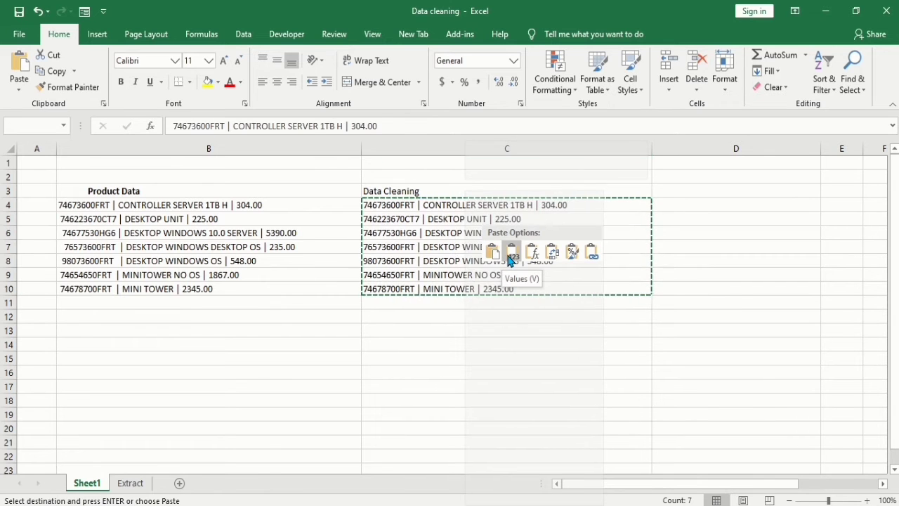
pyautogui.click(511, 254)
pyautogui.click(513, 243)
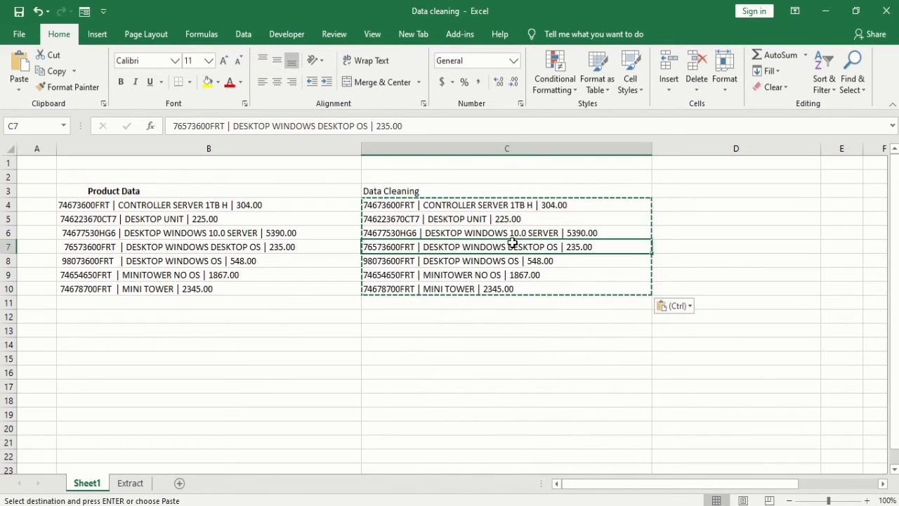
pyautogui.click(722, 263)
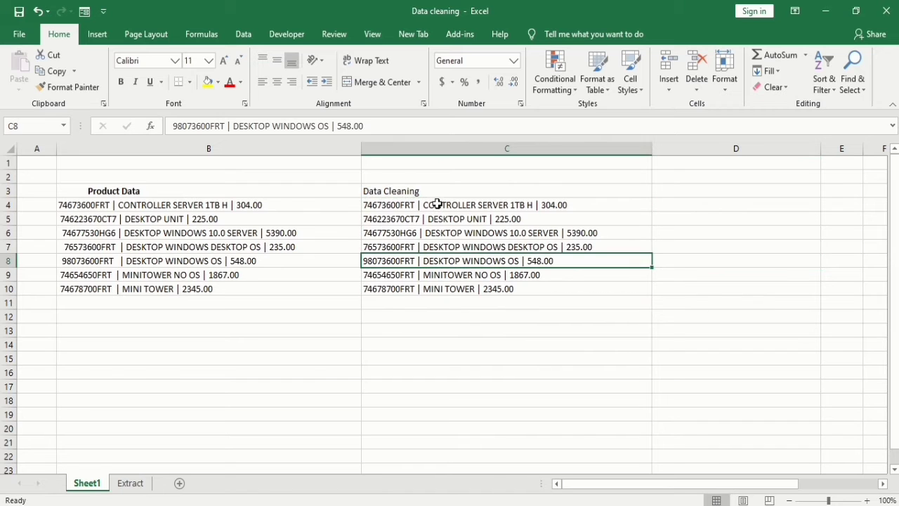
# - Start Text to Columns on C4:C10 as delimited data, with Tab off and a custom "|" delimiter
pyautogui.moveTo(437, 205); pyautogui.dragTo(456, 287)
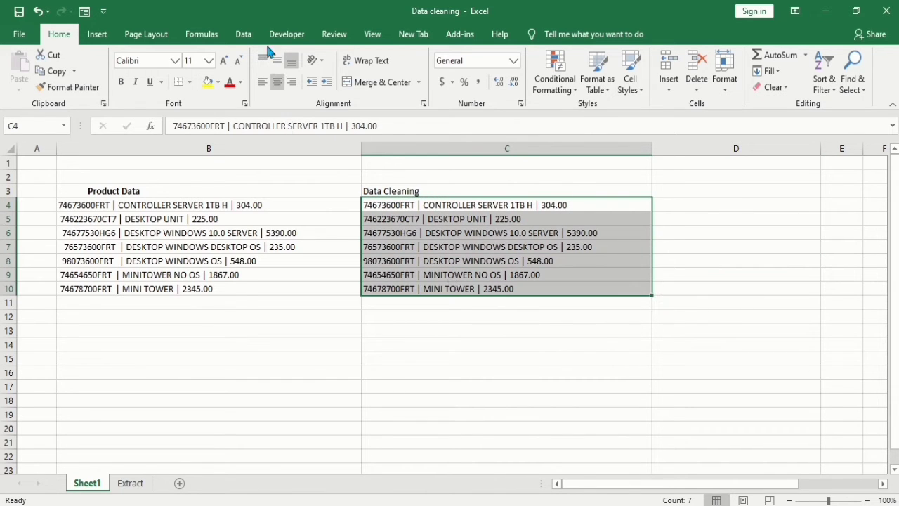
pyautogui.click(243, 35)
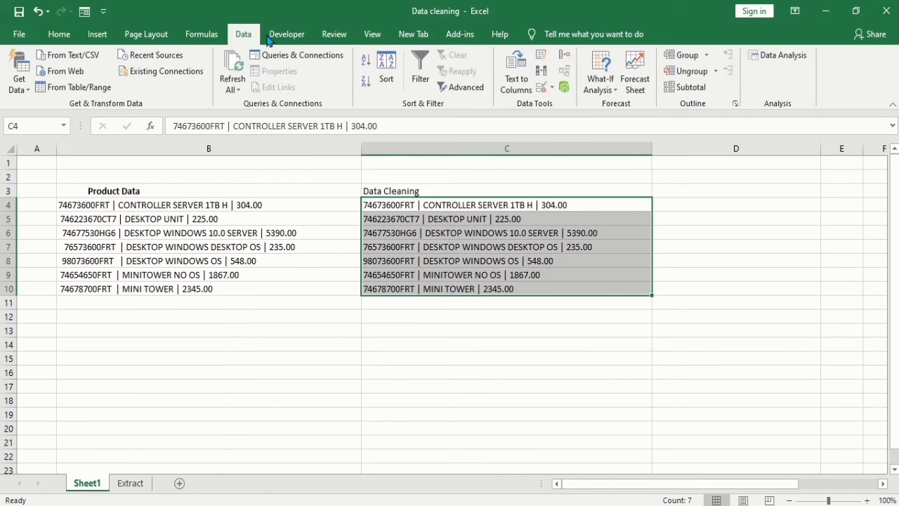
pyautogui.click(511, 95)
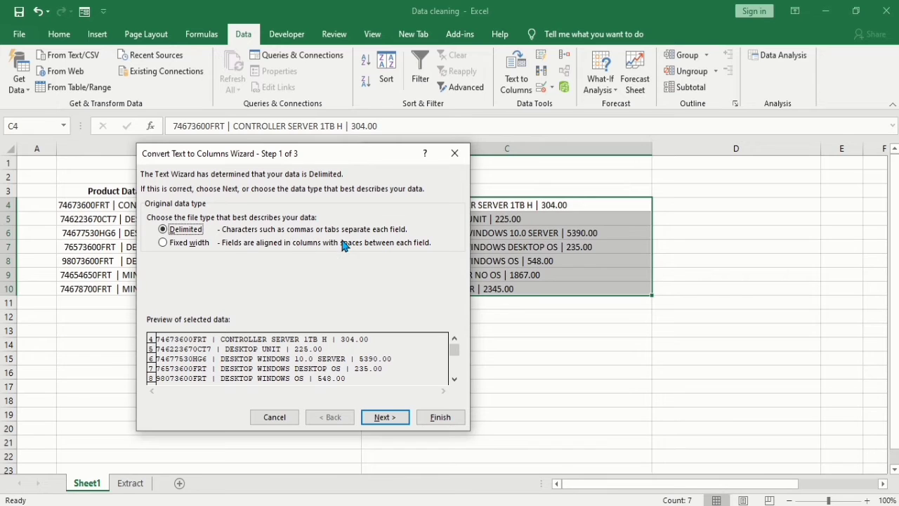
pyautogui.click(385, 416)
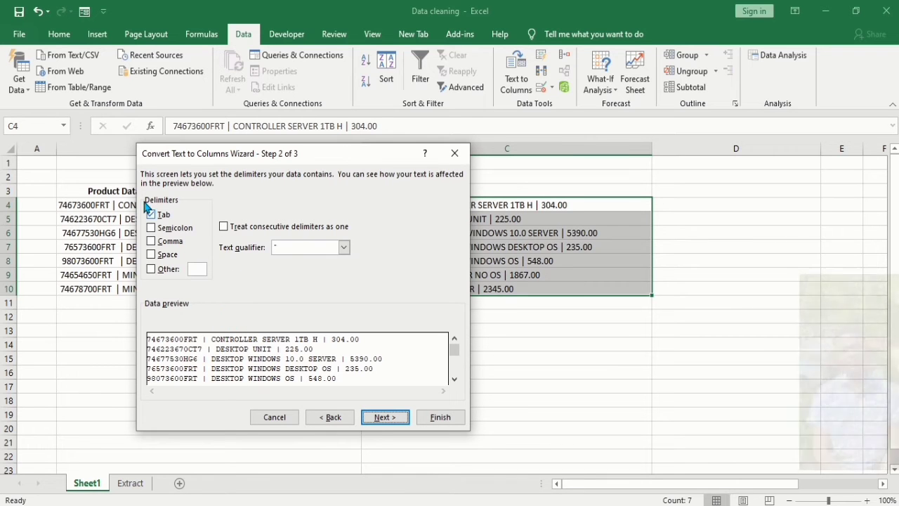
pyautogui.click(157, 272)
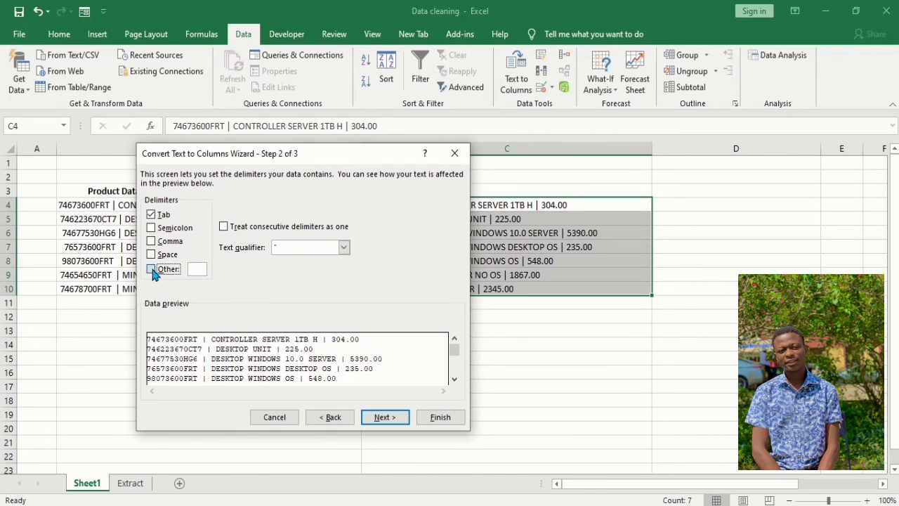
pyautogui.click(152, 216)
pyautogui.click(153, 217)
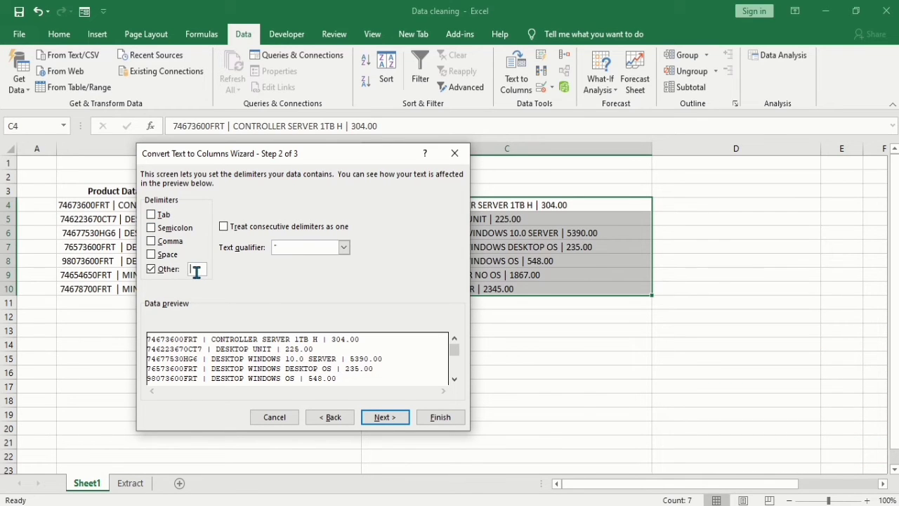
pyautogui.write('|')
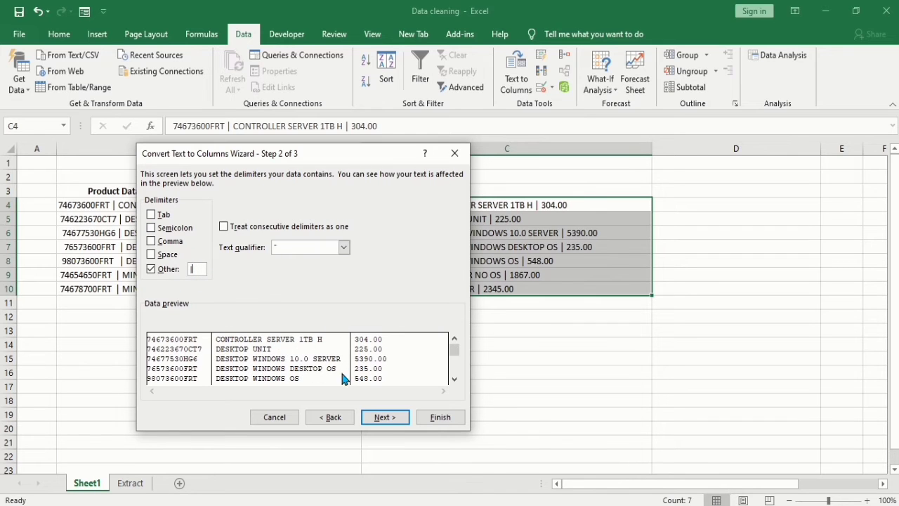
# - Set the split data's destination to $D$4, keep the General column format, and finish the conversion
pyautogui.click(377, 418)
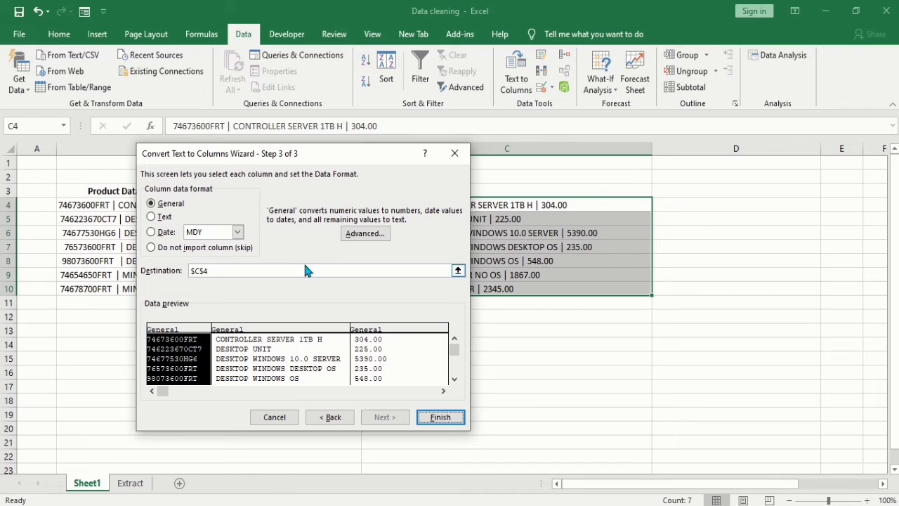
pyautogui.click(278, 273)
pyautogui.press('BackSpace')
pyautogui.press('BackSpace')
pyautogui.press('BackSpace')
pyautogui.press('BackSpace')
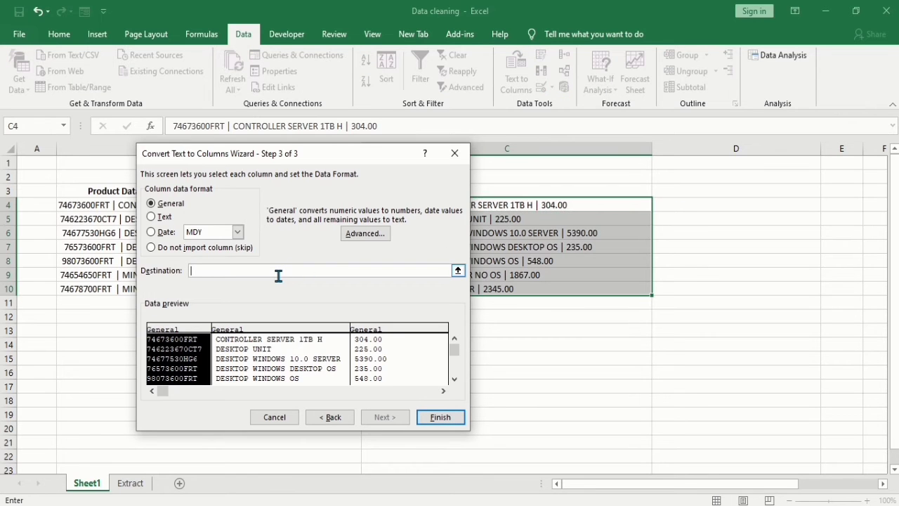
pyautogui.click(693, 209)
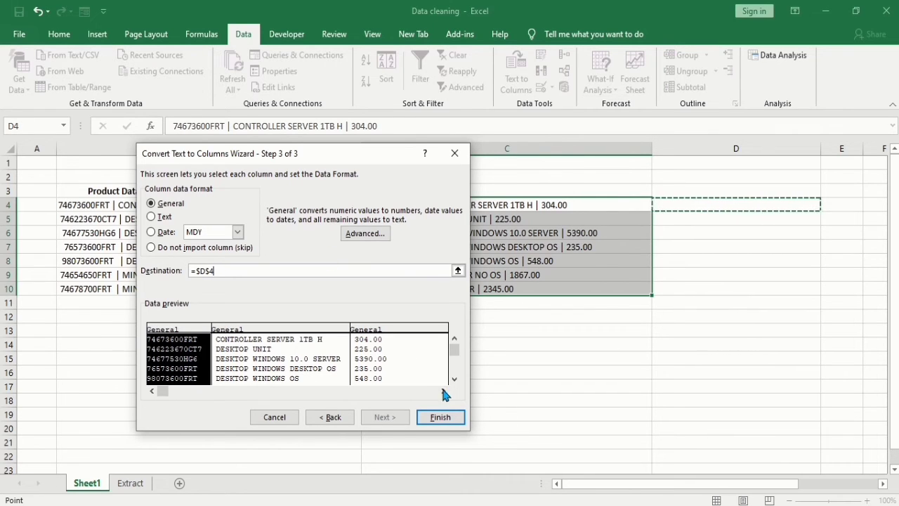
pyautogui.click(448, 417)
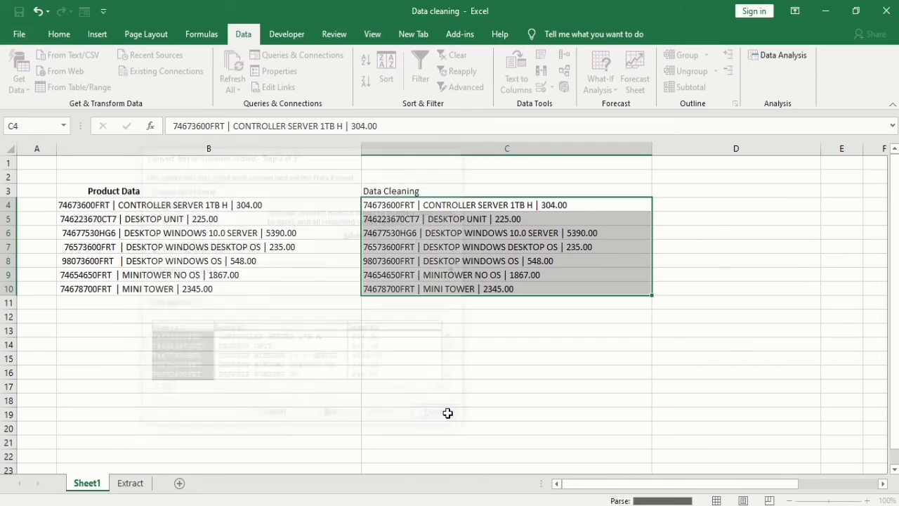
# - Examine the split product data across columns D to F
pyautogui.click(629, 243)
pyautogui.press('Right')
pyautogui.press('Right')
pyautogui.press('Right')
pyautogui.press('Right')
pyautogui.press('Right')
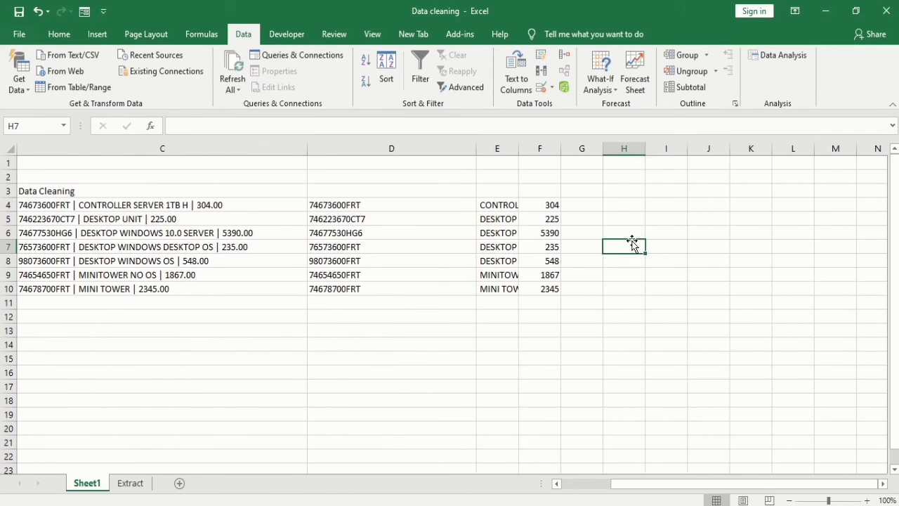
pyautogui.press('Left')
pyautogui.press('Left')
pyautogui.press('Left')
pyautogui.press('Left')
pyautogui.press('Left')
pyautogui.press('Left')
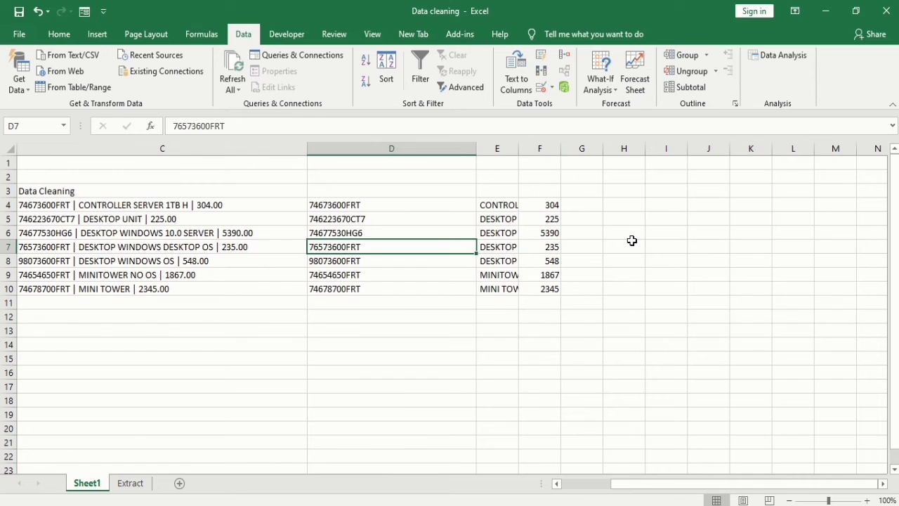
# - Enter the header "Product ID" in D3 above the split product codes
pyautogui.press('Right')
pyautogui.press('Right')
pyautogui.press('Up')
pyautogui.press('Up')
pyautogui.press('Up')
pyautogui.press('Up')
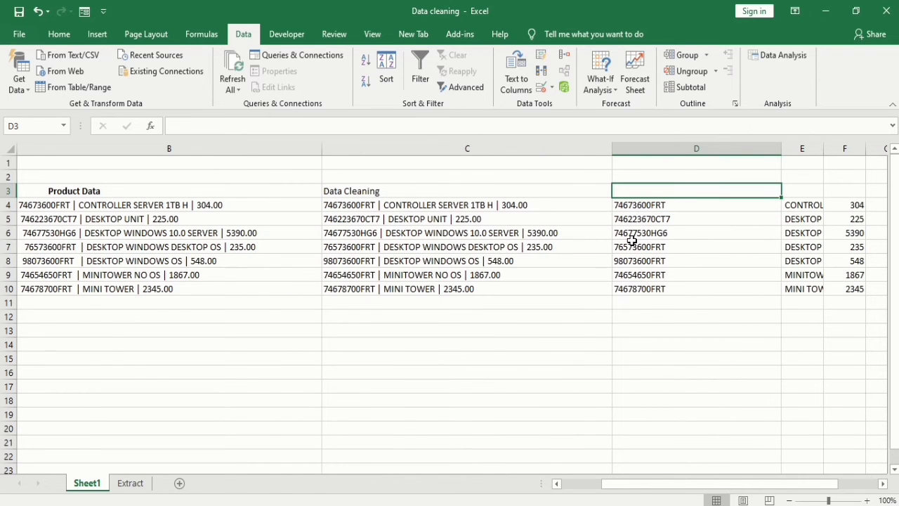
pyautogui.write('Produ')
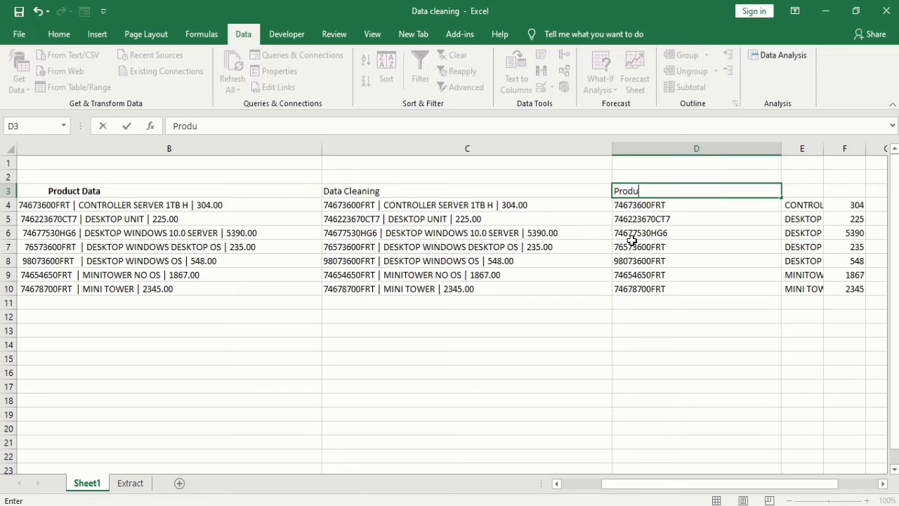
pyautogui.write('ct Id')
pyautogui.press('BackSpace')
pyautogui.press('BackSpace')
pyautogui.write('ID')
pyautogui.press('Tab')
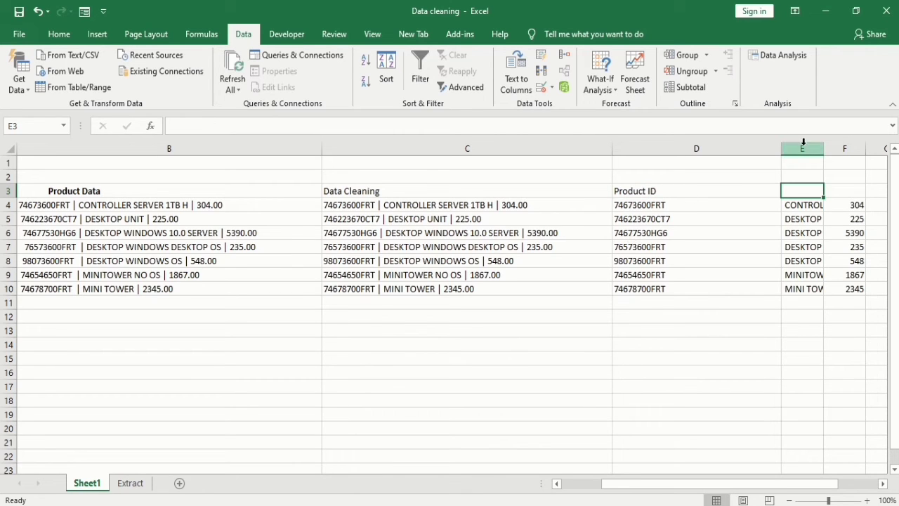
# - Narrow column D to fit the product codes and widen column E to show the full descriptions
pyautogui.moveTo(824, 148); pyautogui.dragTo(849, 148)
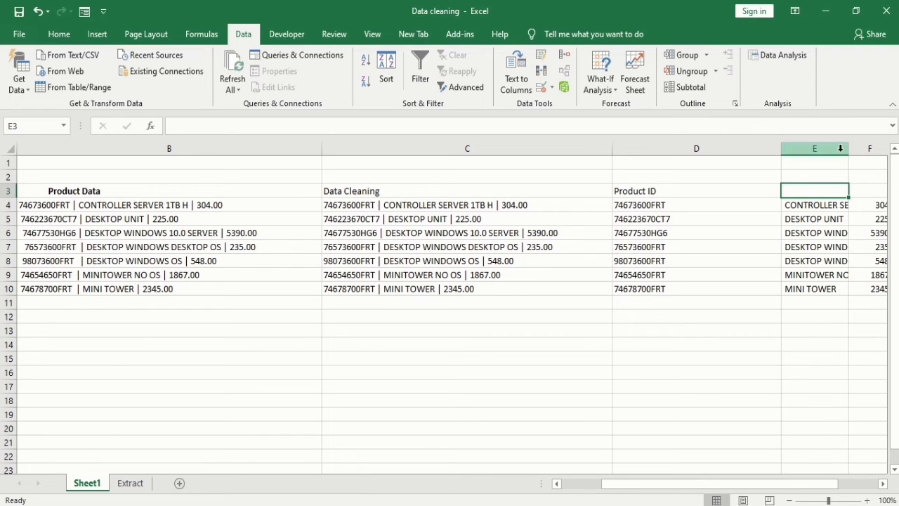
pyautogui.click(774, 148)
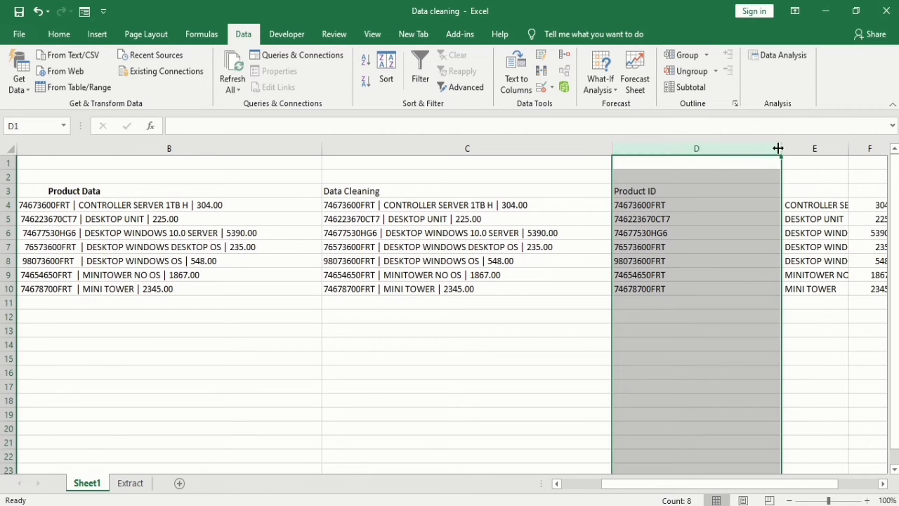
pyautogui.moveTo(779, 146); pyautogui.dragTo(679, 148)
pyautogui.moveTo(738, 147); pyautogui.dragTo(808, 144)
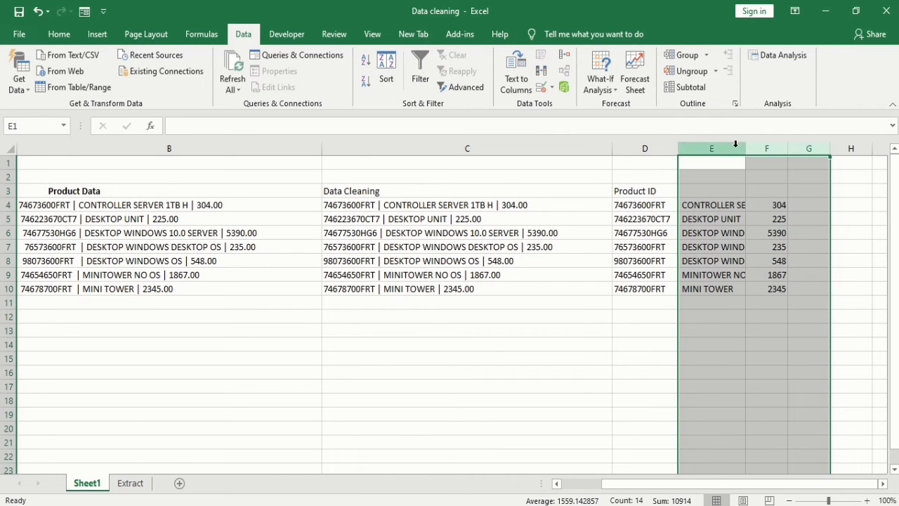
pyautogui.click(736, 144)
pyautogui.moveTo(746, 147); pyautogui.dragTo(845, 144)
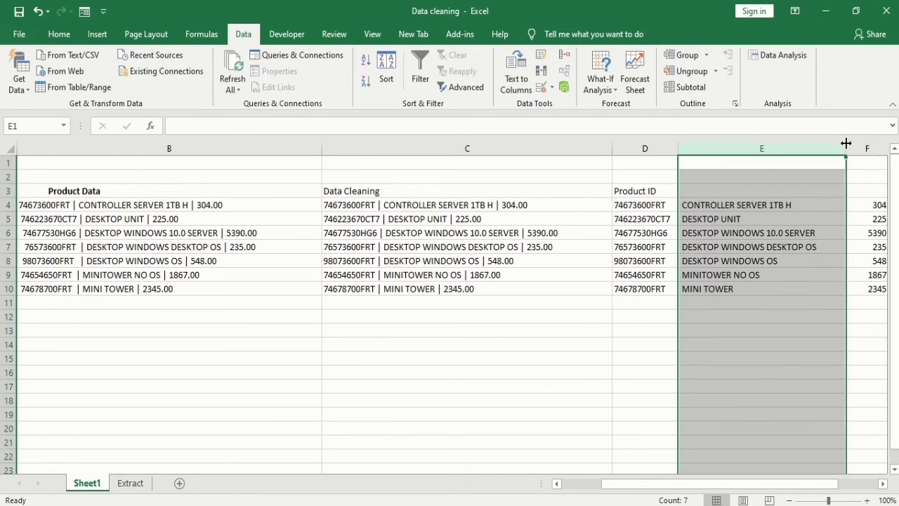
pyautogui.click(786, 174)
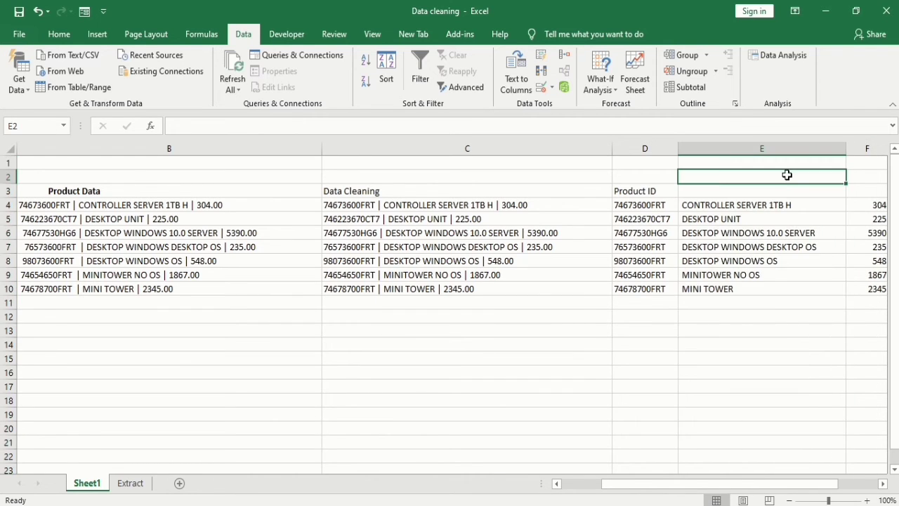
# - Enter the headers "Product-description" in E3 and "Price" in F3
pyautogui.click(714, 191)
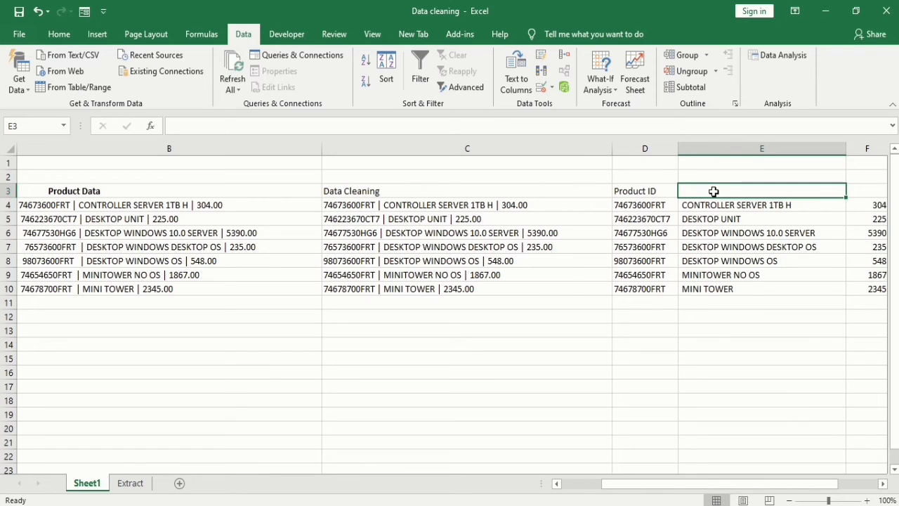
pyautogui.write('Produc')
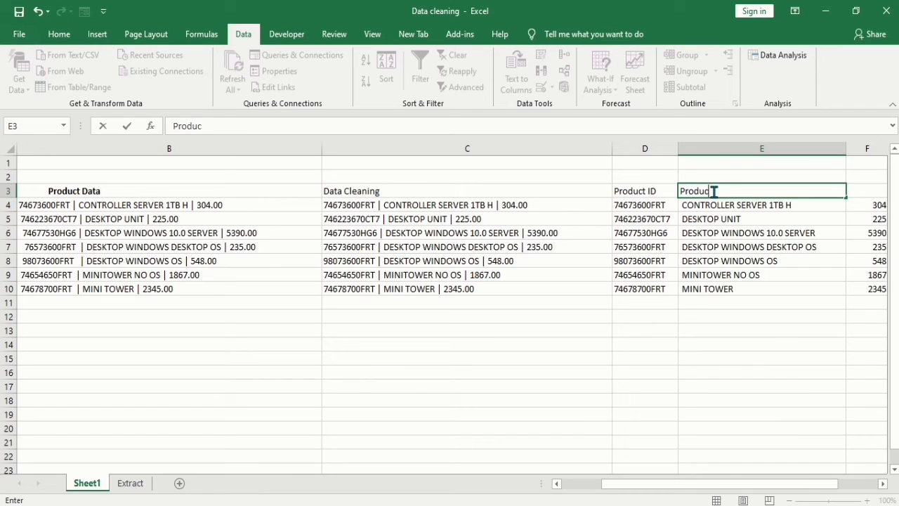
pyautogui.write('t-description')
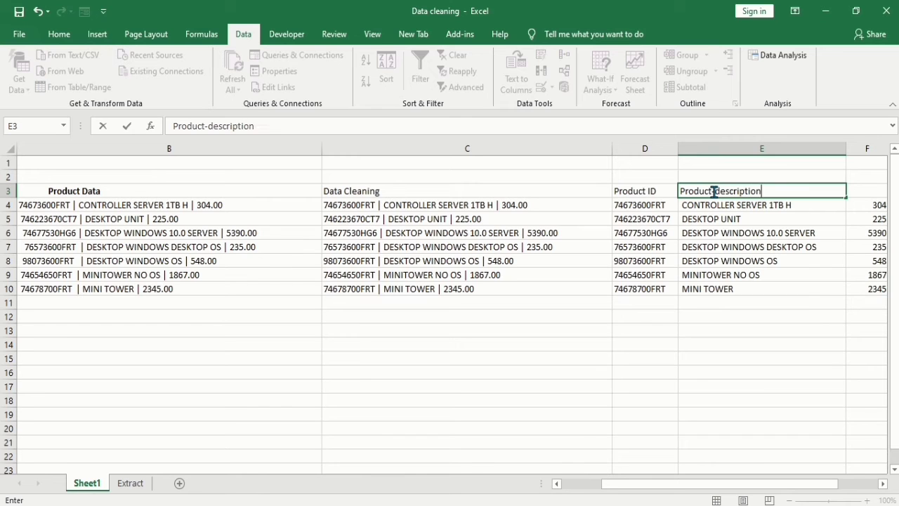
pyautogui.press('Tab')
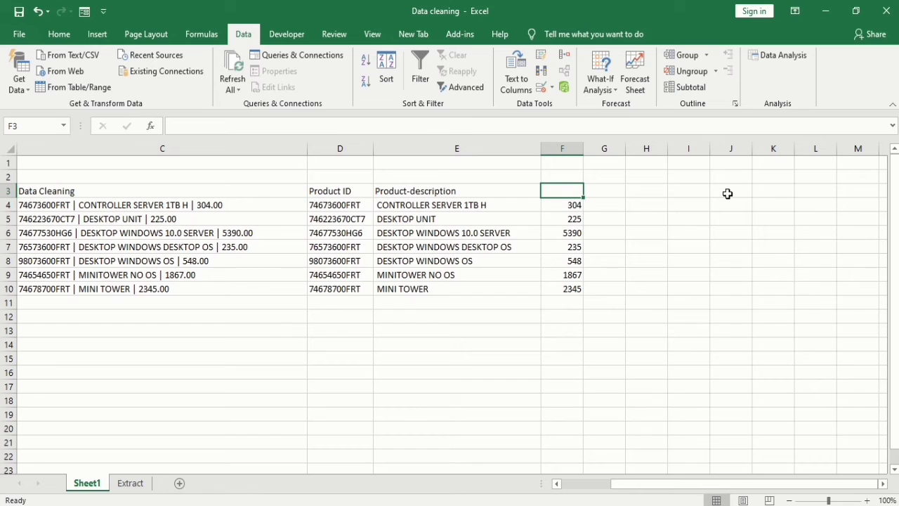
pyautogui.write('Price')
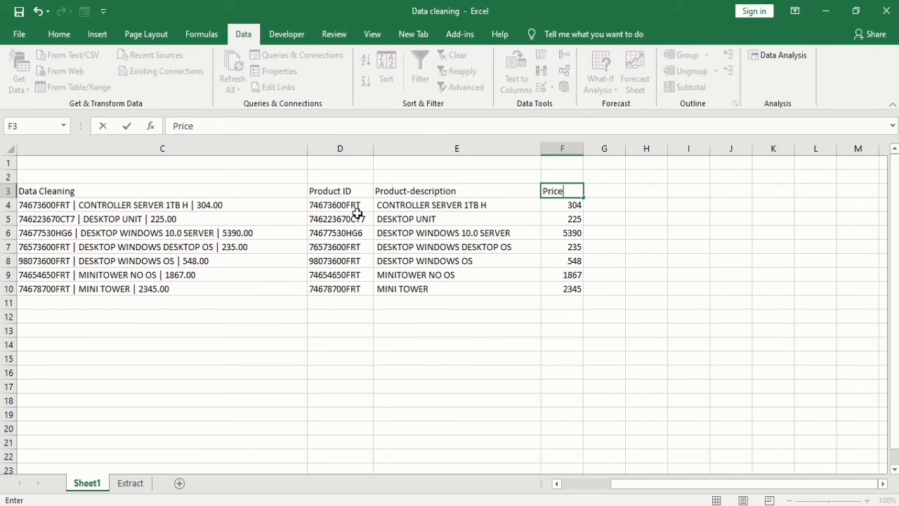
# - Make the headers in C3:F3 bold
pyautogui.moveTo(163, 188); pyautogui.dragTo(555, 191)
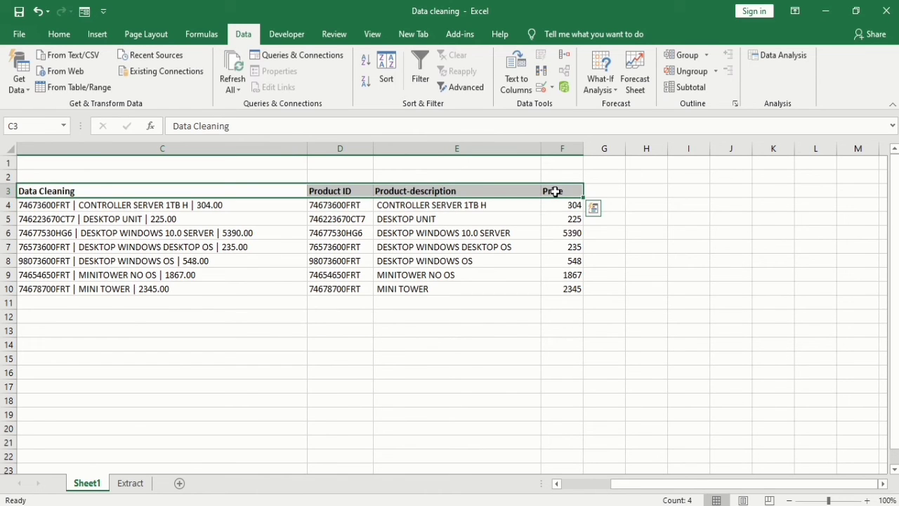
pyautogui.click(334, 261)
pyautogui.click(77, 319)
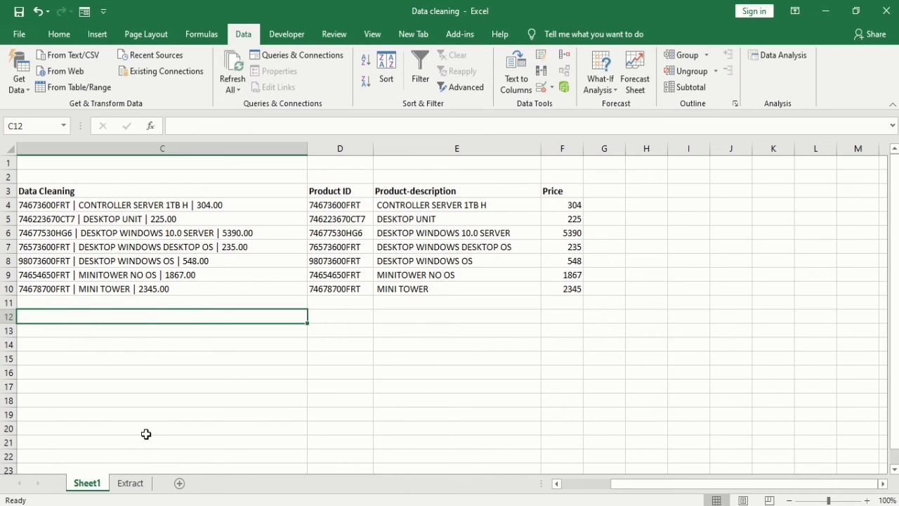
# - On the Extract sheet, copy only the product code 74673600FRT from the text in B2 into C2
pyautogui.click(140, 492)
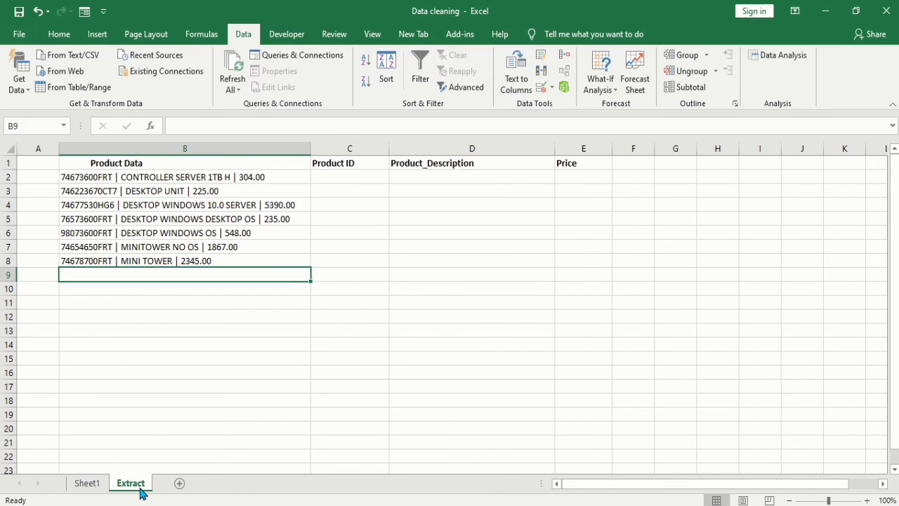
pyautogui.click(160, 347)
pyautogui.click(90, 176)
pyautogui.doubleClick(94, 177)
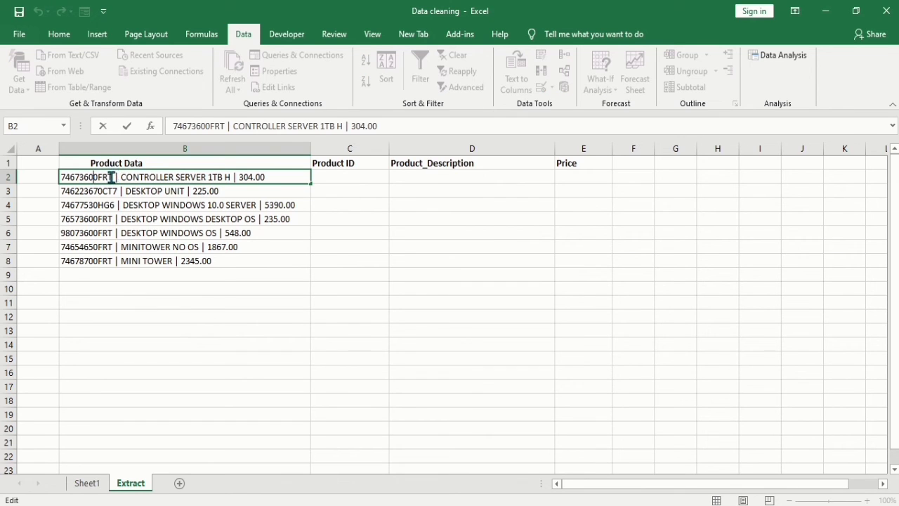
pyautogui.moveTo(111, 177); pyautogui.dragTo(50, 180)
pyautogui.hotkey('ctrl', 'c')
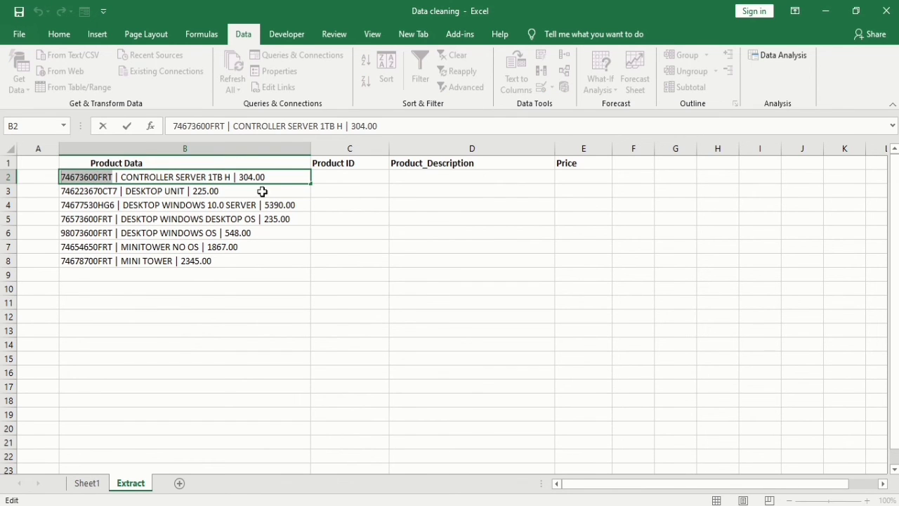
pyautogui.click(362, 172)
pyautogui.hotkey('ctrl', 'v')
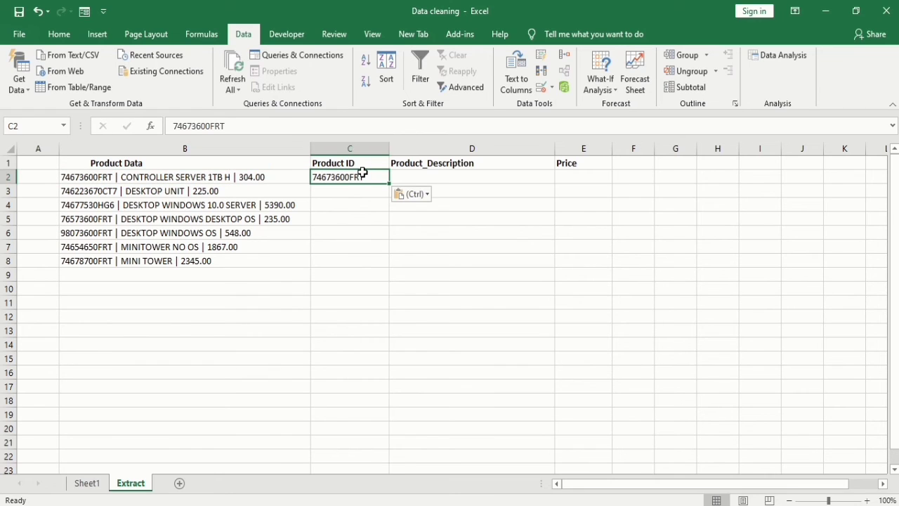
# - Copy the description "CONTROLLER SERVER 1TB H" from the text in B2 into D2
pyautogui.click(410, 180)
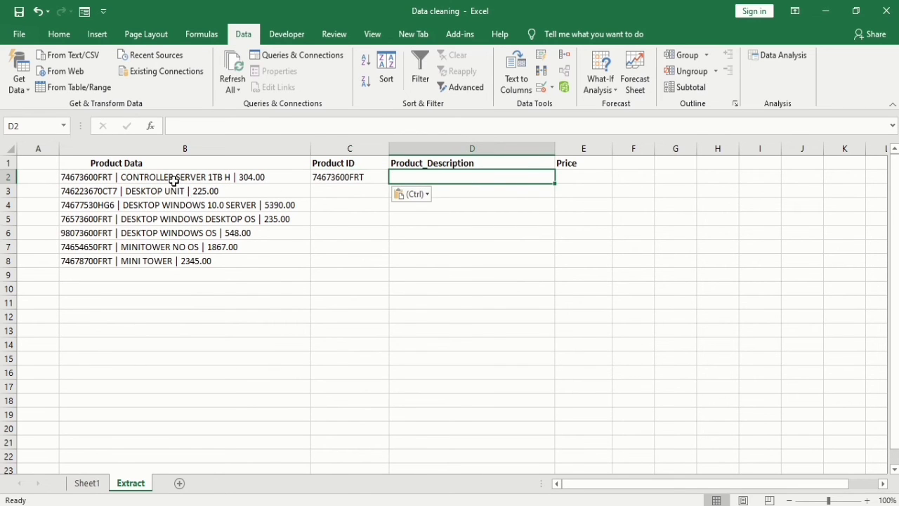
pyautogui.doubleClick(174, 179)
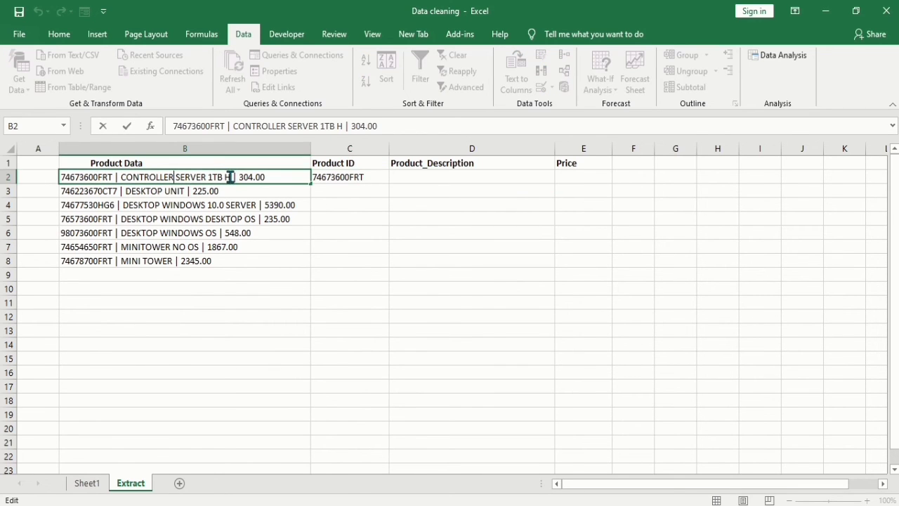
pyautogui.moveTo(230, 177); pyautogui.dragTo(120, 179)
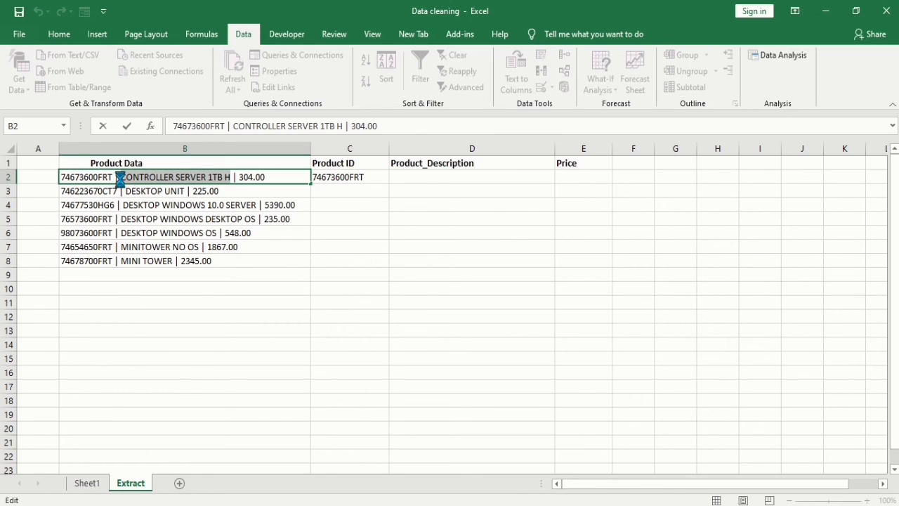
pyautogui.hotkey('ctrl', 'c')
pyautogui.click(404, 175)
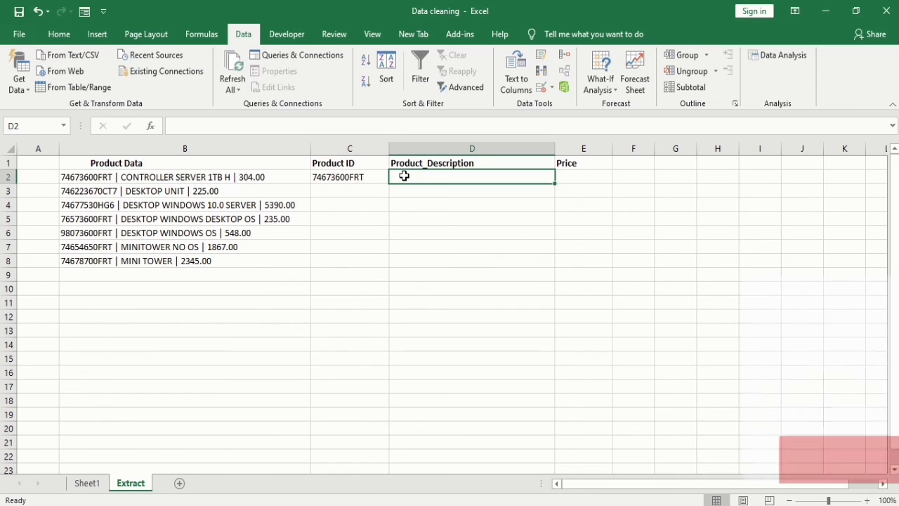
pyautogui.hotkey('ctrl', 'v')
# - Copy the price 304.00 from the text in B2 into E2
pyautogui.doubleClick(279, 174)
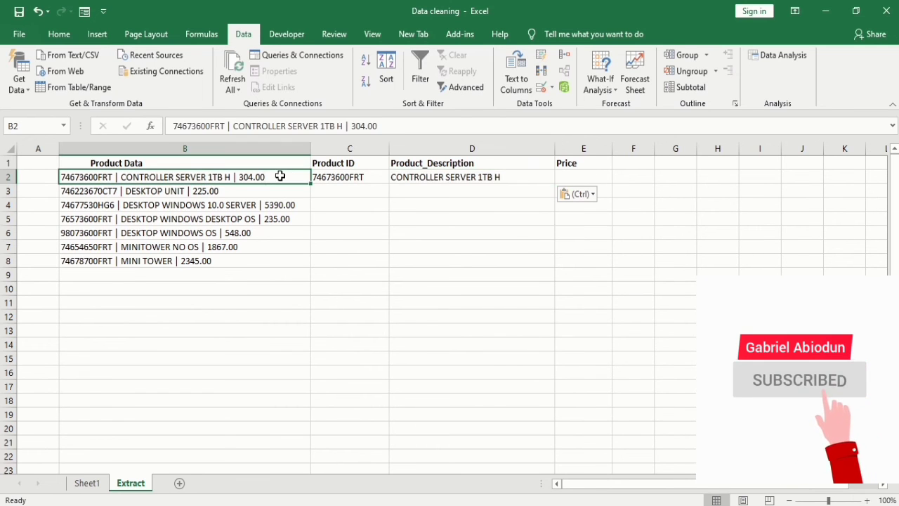
pyautogui.moveTo(275, 176); pyautogui.dragTo(242, 178)
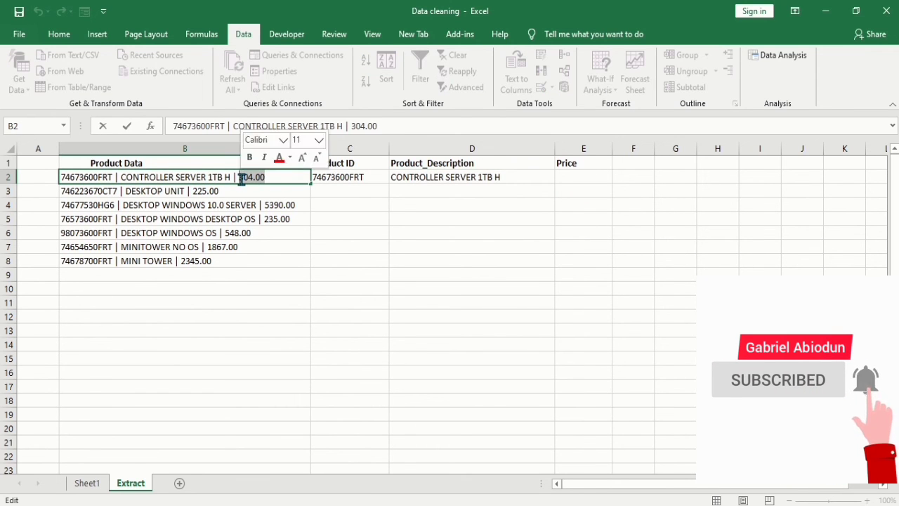
pyautogui.click(587, 176)
pyautogui.hotkey('ctrl', 'v')
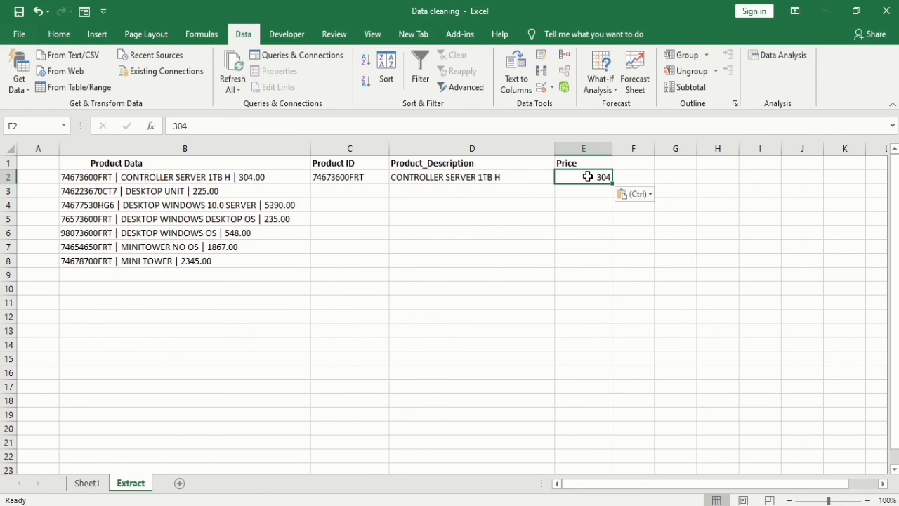
# - Flash Fill the Product ID, Product_Description and Price columns from the examples in C2, D2 and E2
pyautogui.click(352, 178)
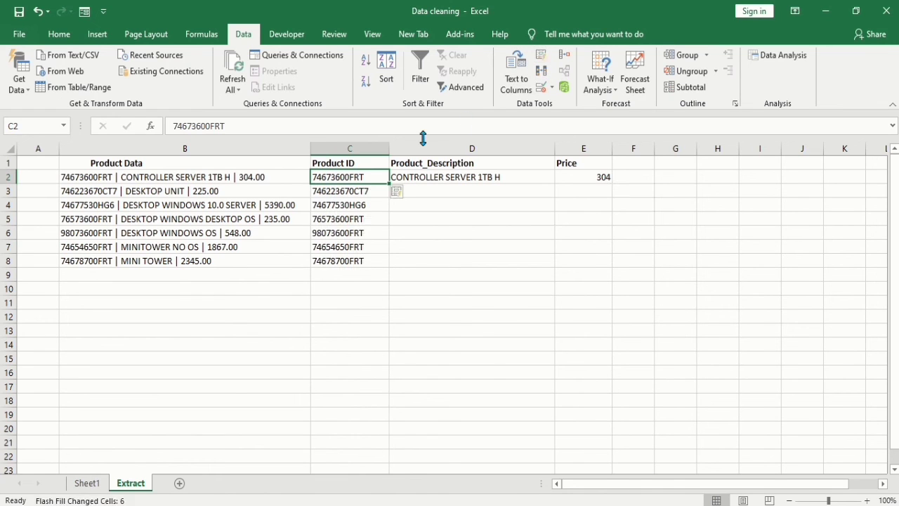
pyautogui.click(430, 177)
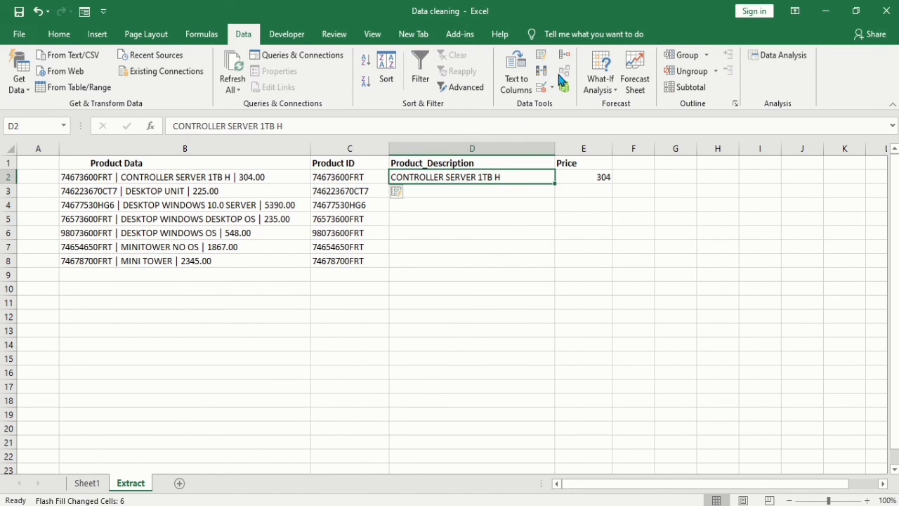
pyautogui.click(543, 54)
pyautogui.click(587, 177)
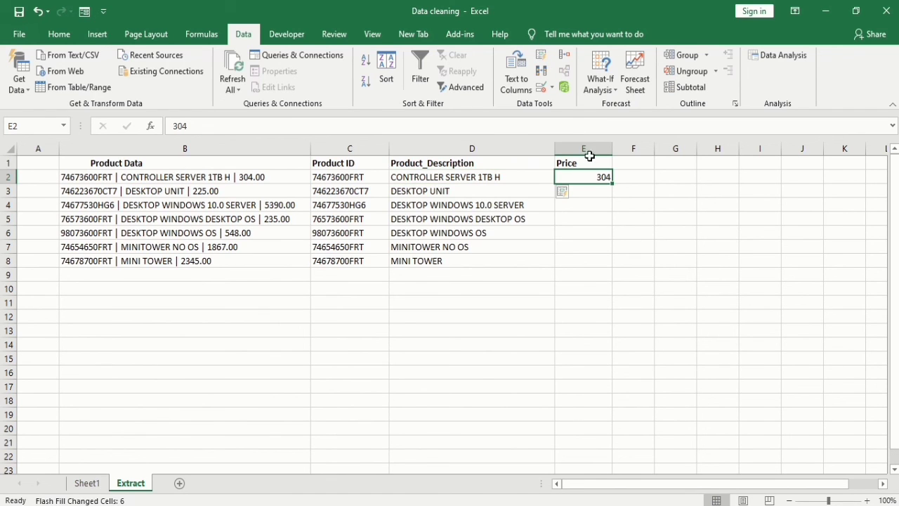
pyautogui.click(541, 61)
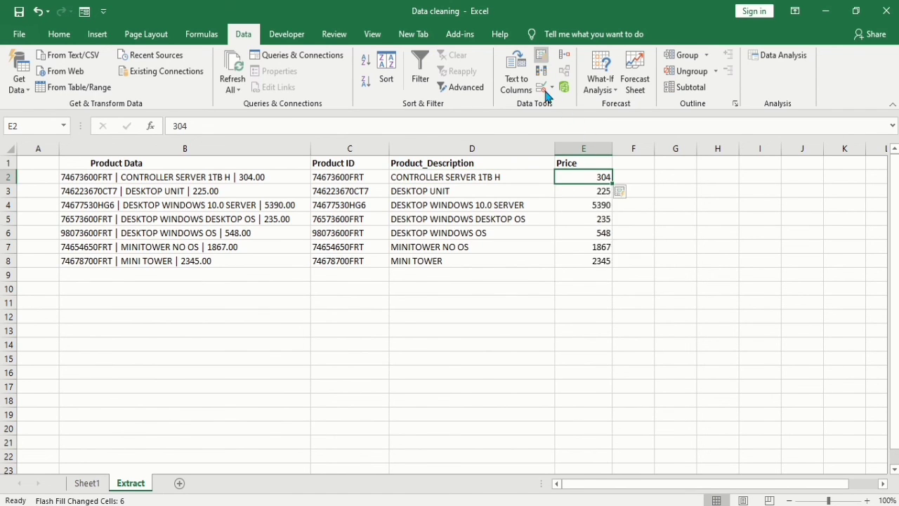